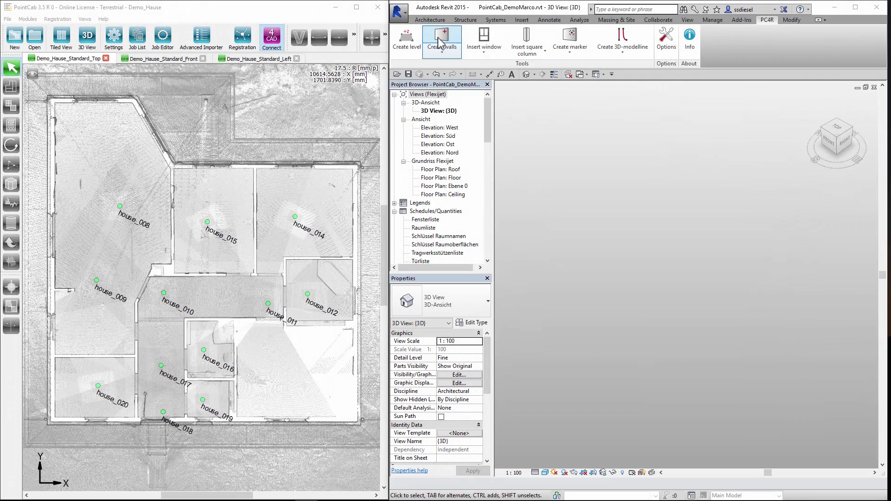
Step: Start PC4R wall creation with Floor base, Ceiling top and wall type STB 30.0
left_click(442, 38)
left_click(610, 355)
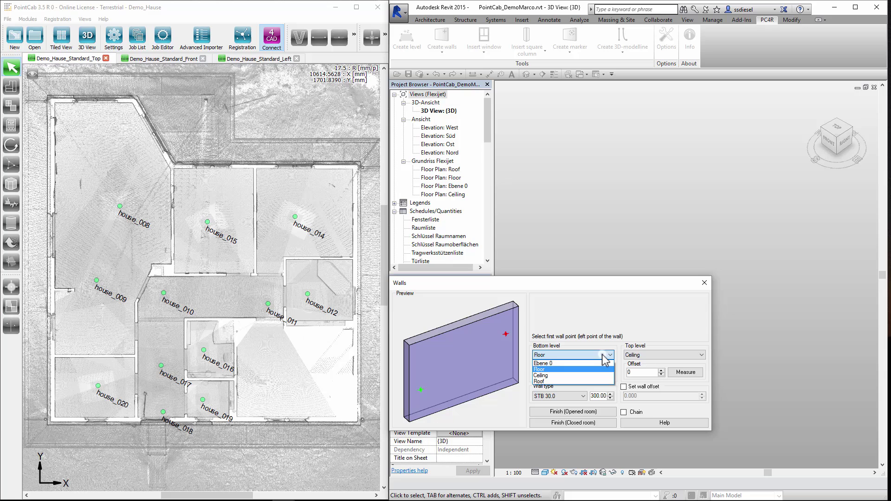
left_click(593, 370)
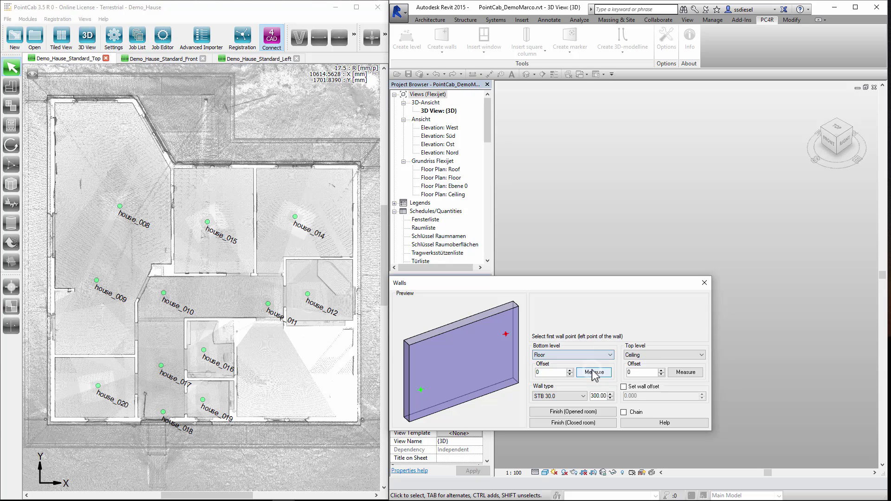
left_click(659, 362)
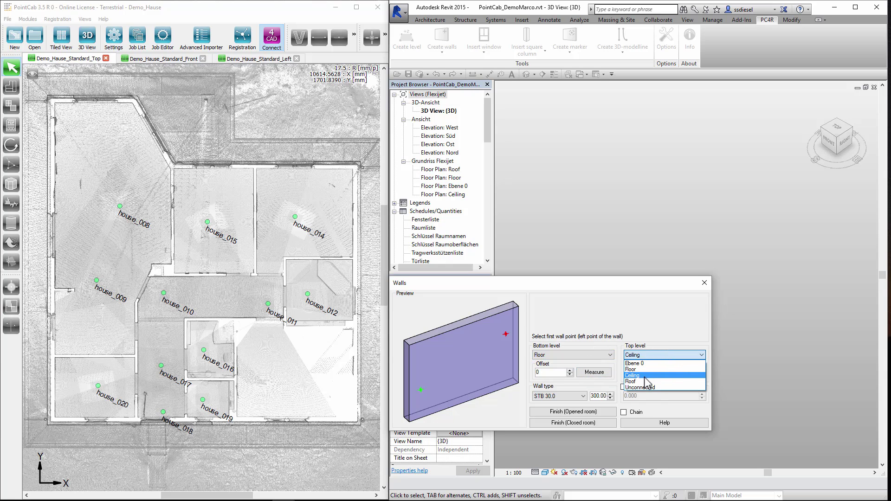
left_click(648, 379)
left_click(580, 396)
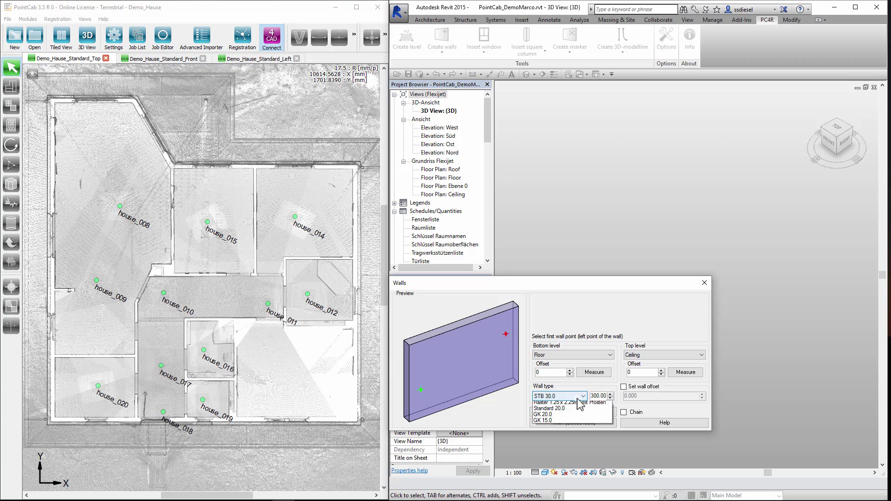
left_click(569, 405)
Step: Trace the left, top, diagonal and right-hand walls from the PointCab floor plan corners
left_click(55, 409)
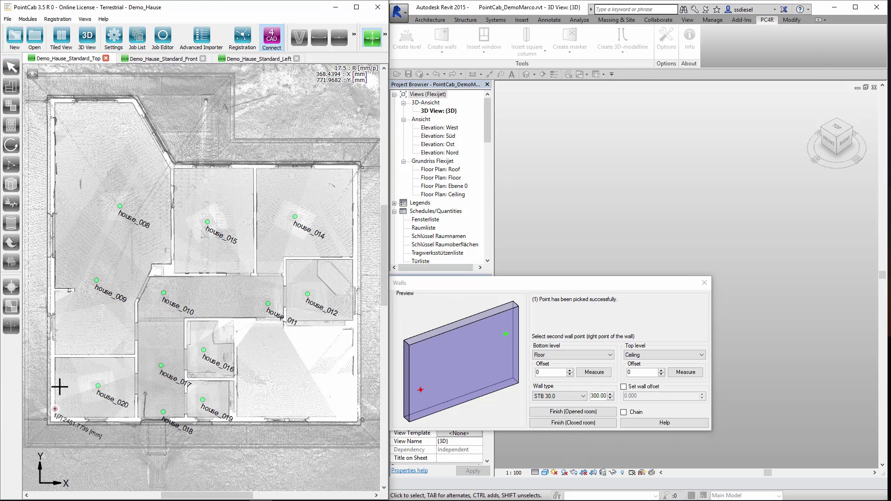
left_click(54, 111)
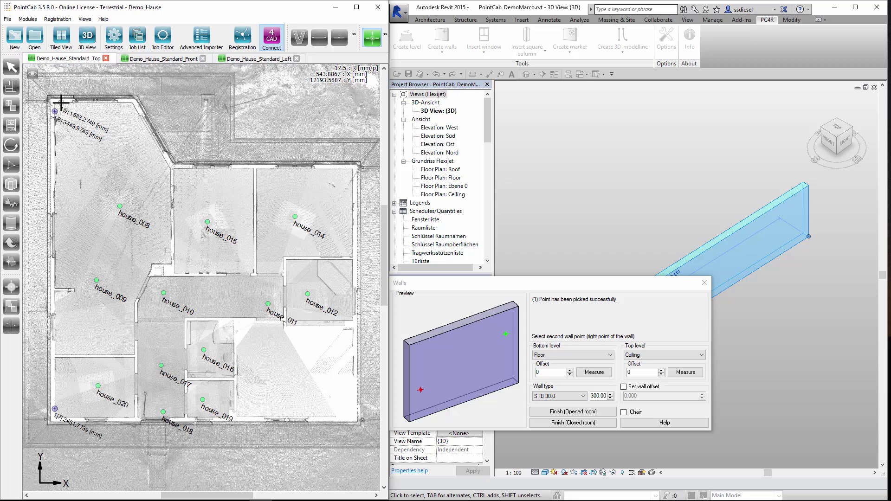
left_click(128, 102)
left_click(128, 102)
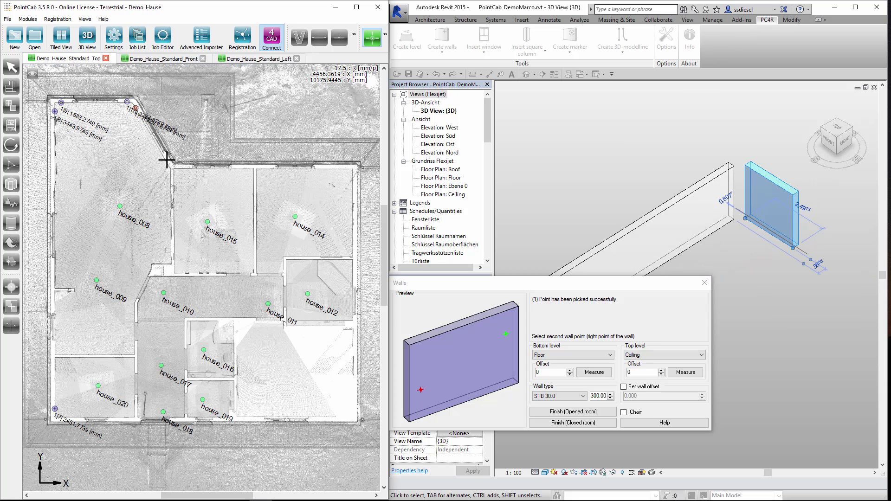
left_click(168, 166)
left_click(171, 178)
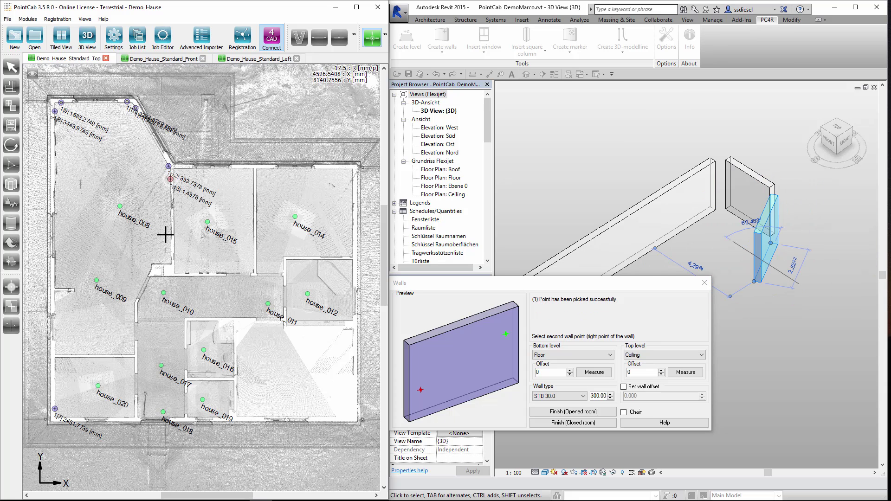
left_click(171, 254)
Step: Trace the walls near house_009 and house_020 back to the lower-left corner, closing the room
left_click(168, 265)
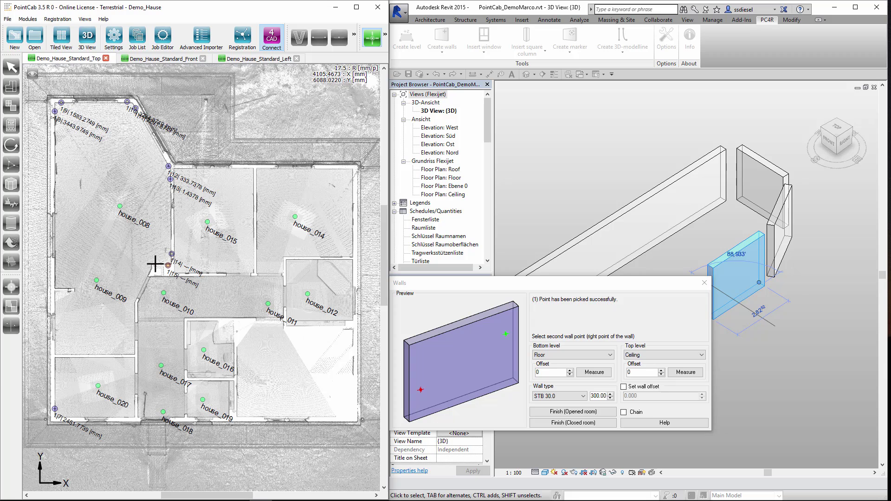
left_click(148, 273)
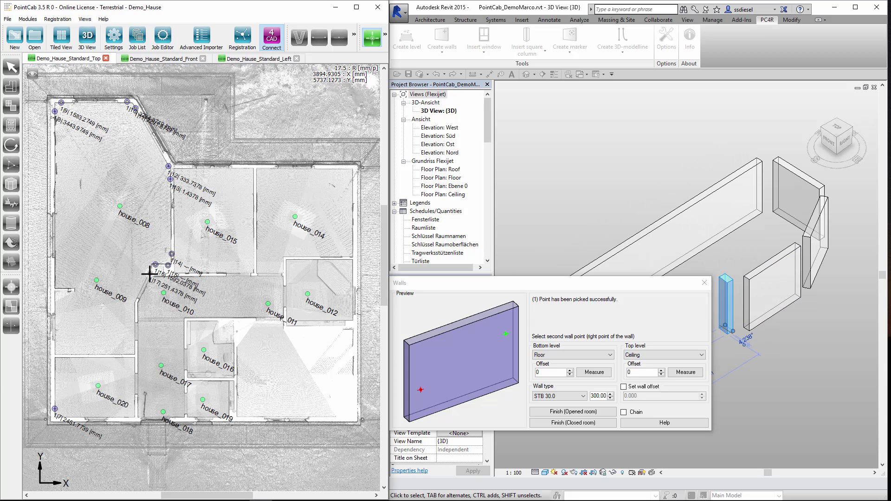
left_click(136, 300)
left_click(134, 312)
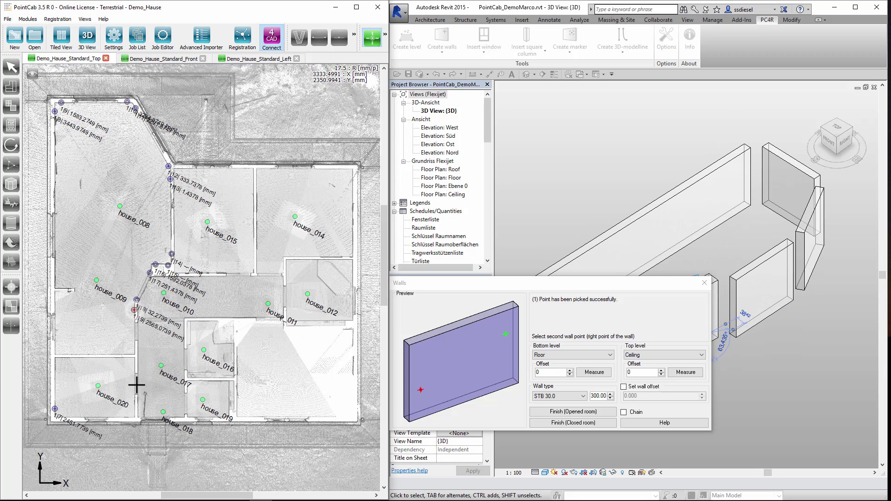
left_click(135, 412)
left_click(130, 418)
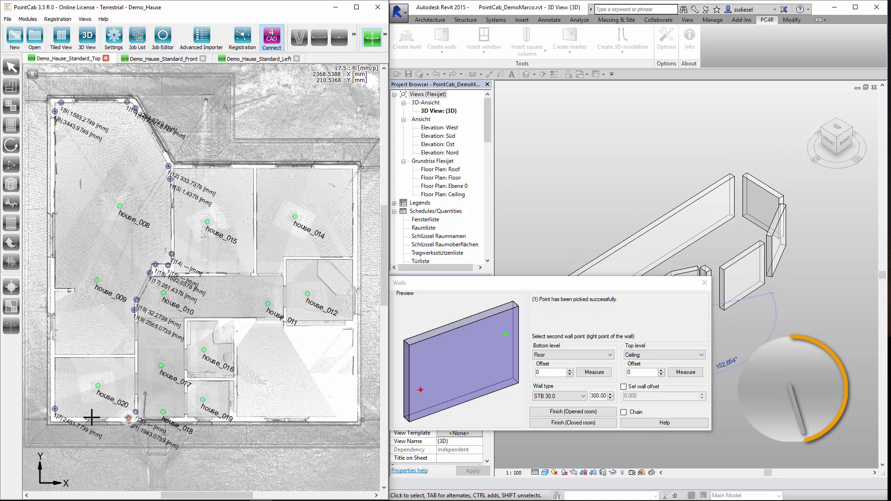
left_click(62, 417)
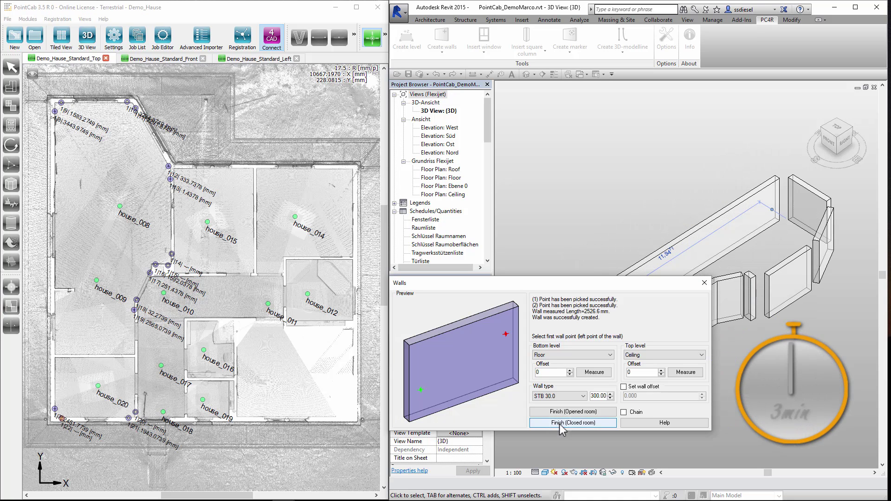
left_click(561, 423)
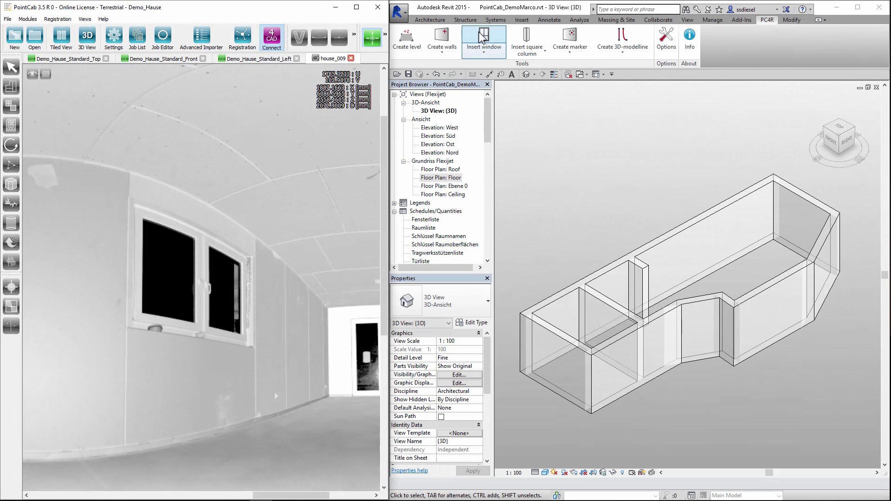
Step: Insert a 1748 × 1252.3 mm Fenster 2-flg - Variabel window from two panorama corners
left_click(483, 36)
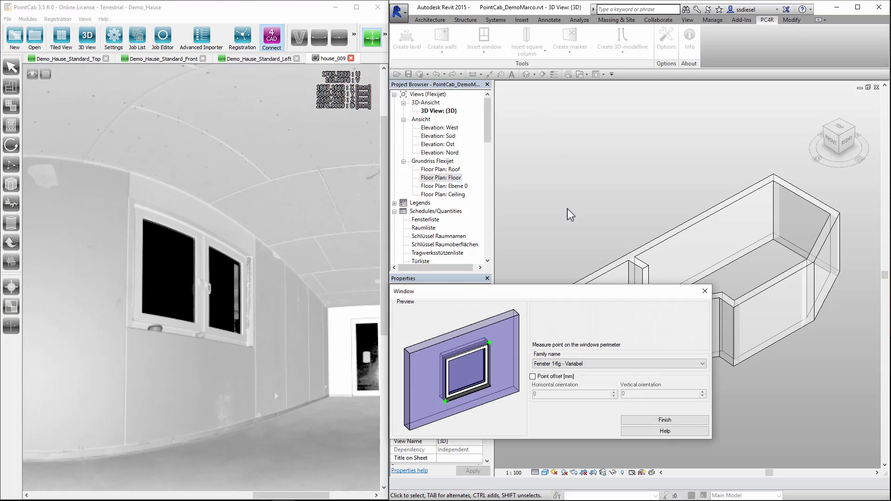
left_click(625, 364)
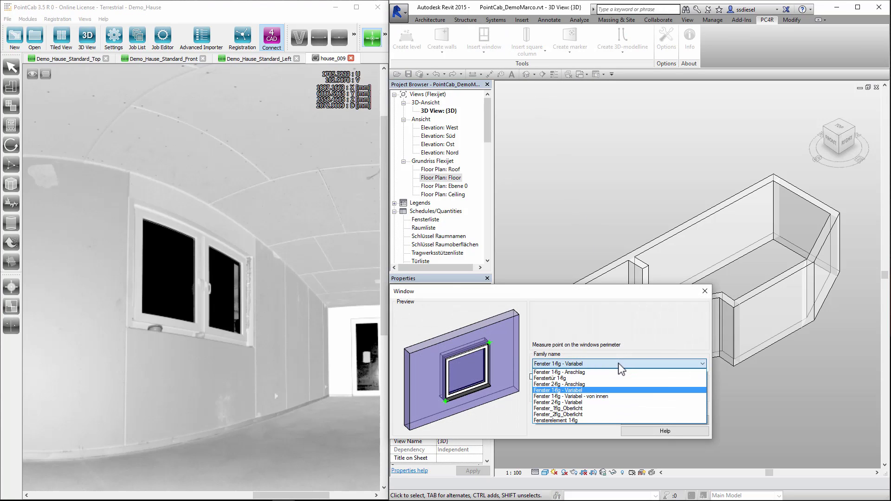
left_click(583, 403)
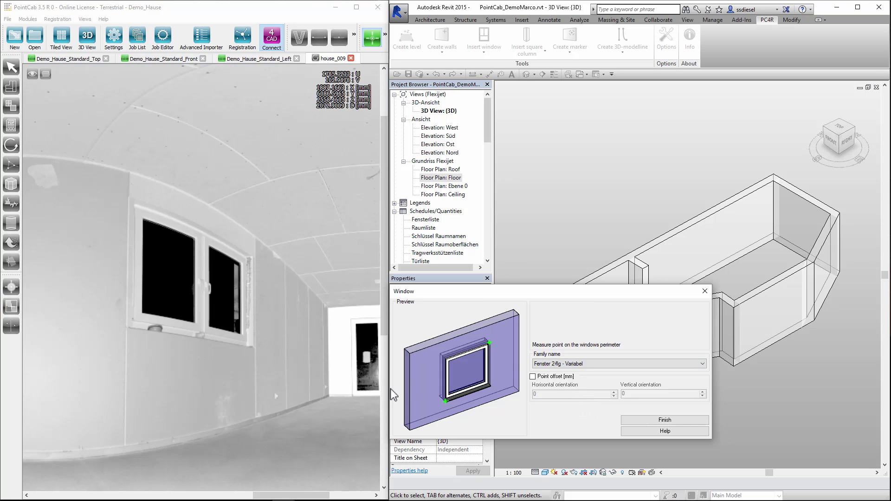
left_click(127, 329)
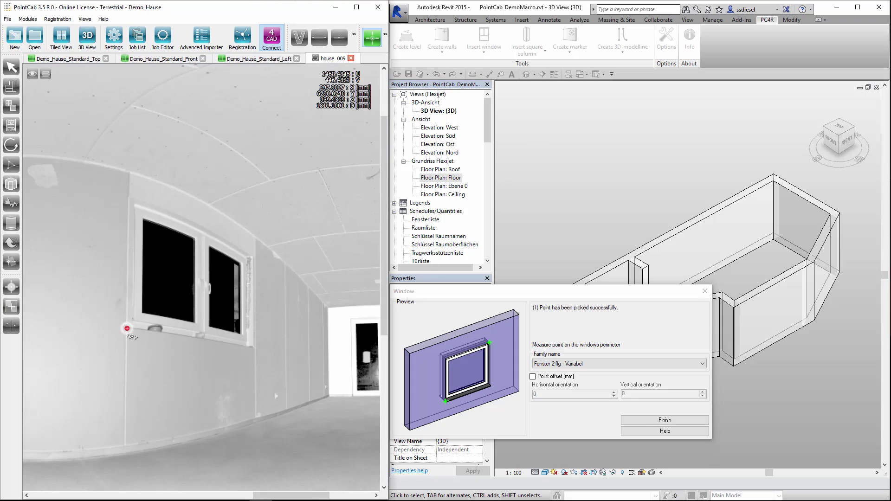
left_click(252, 256)
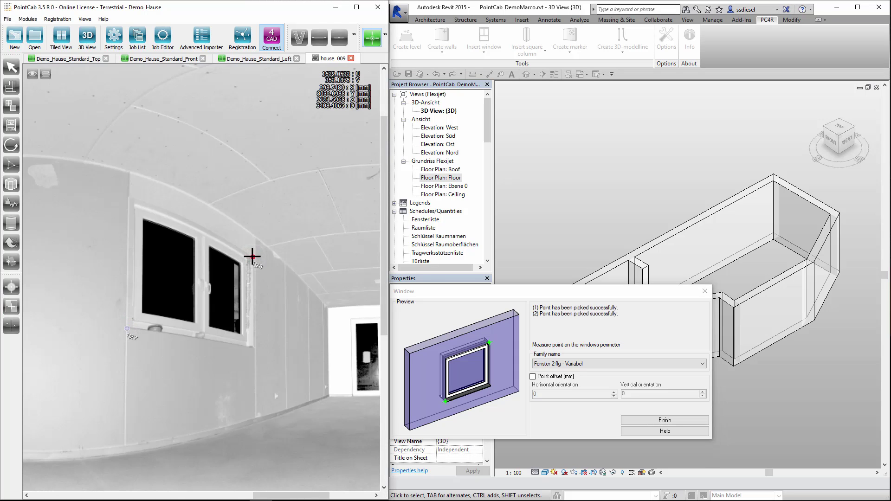
left_click(705, 291)
left_click(484, 45)
Step: Place a 1717 × 2191.5 mm Drehflügel 2-flg - Variabel door from panorama edges and floor depth point
left_click(493, 99)
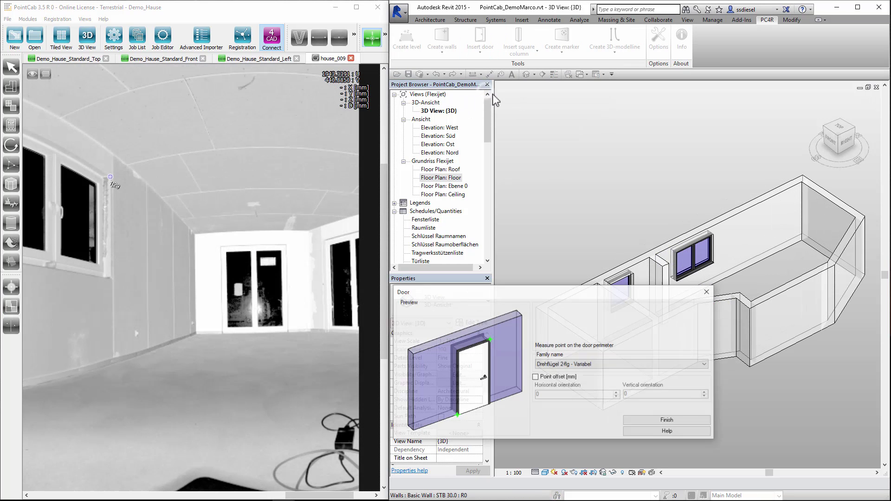
left_click(589, 364)
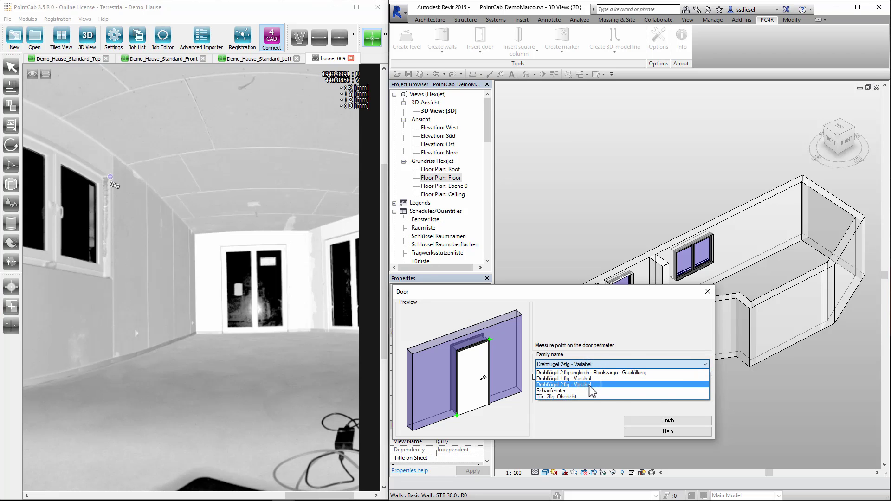
left_click(589, 385)
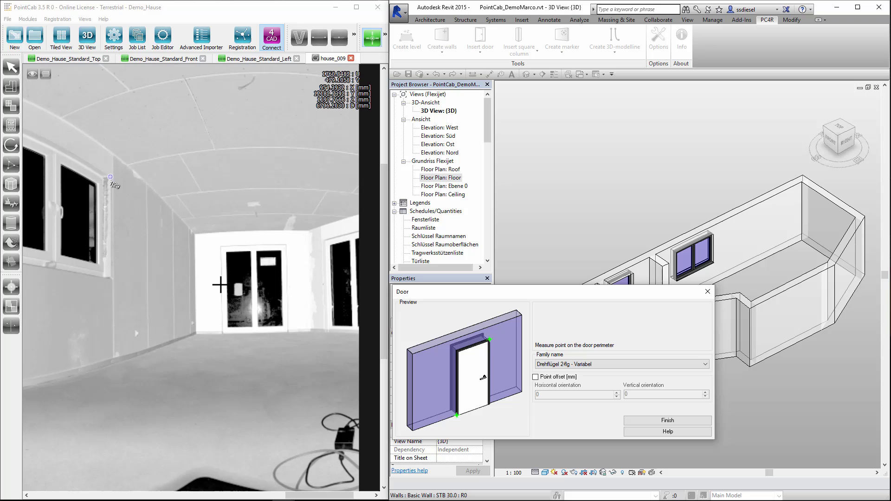
left_click(220, 285)
left_click(253, 244)
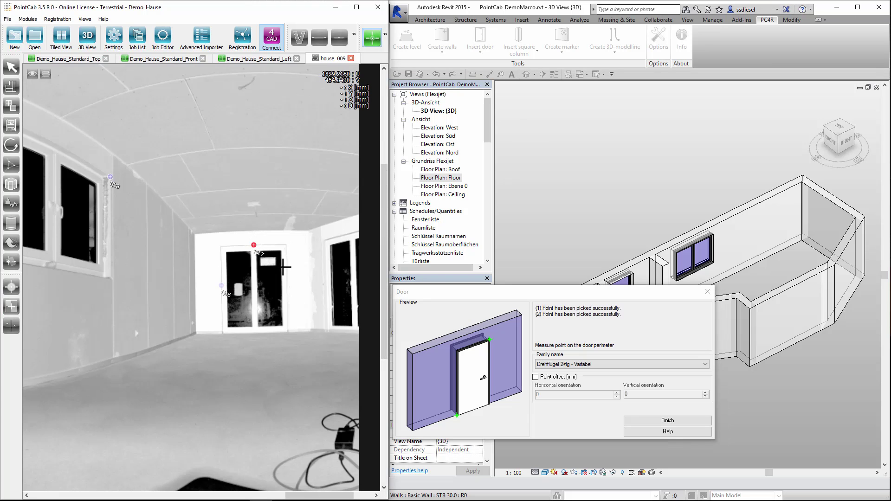
left_click(288, 276)
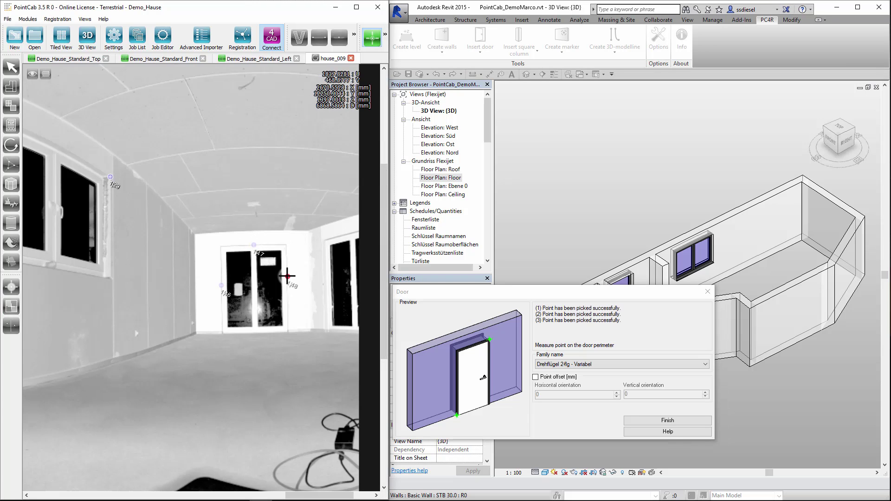
left_click(256, 341)
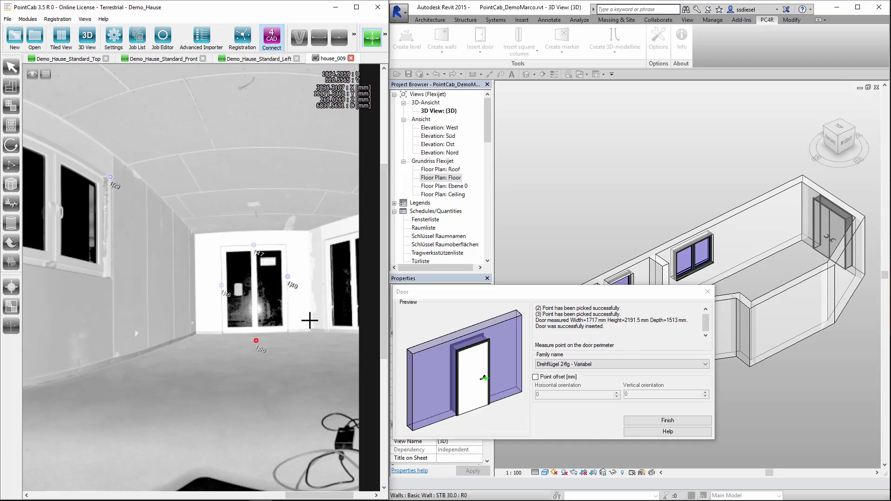
left_click(654, 421)
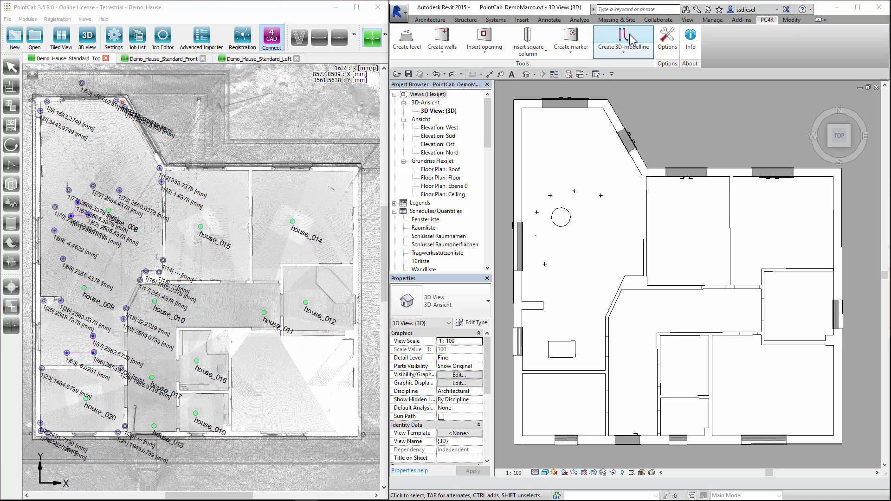
Step: Draw a Baulinie model line from the plan's lower-left corner to near its top-left
left_click(630, 40)
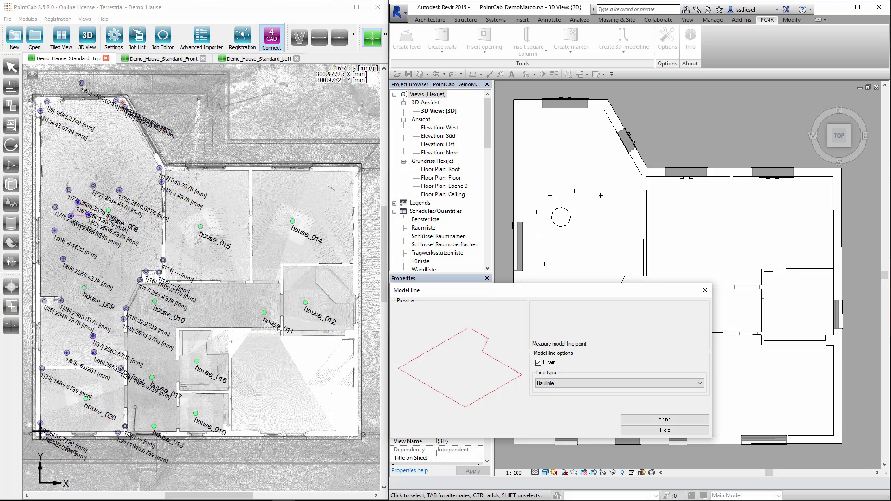
left_click(40, 432)
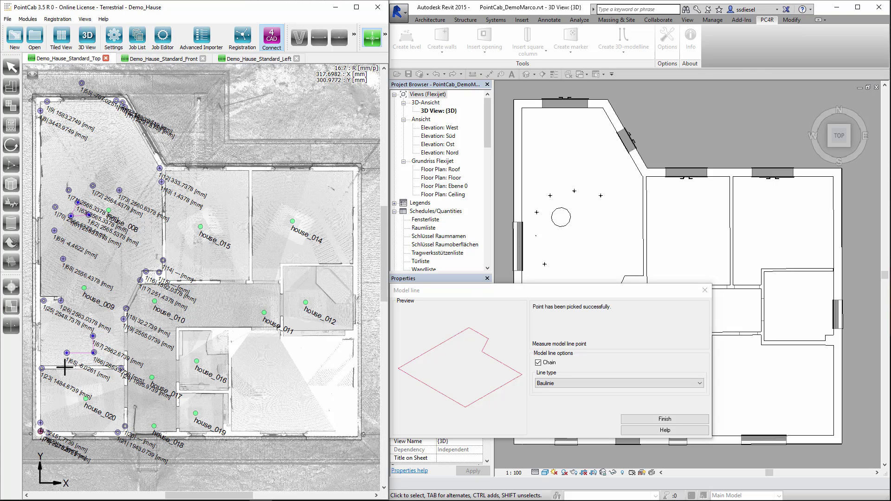
left_click(122, 105)
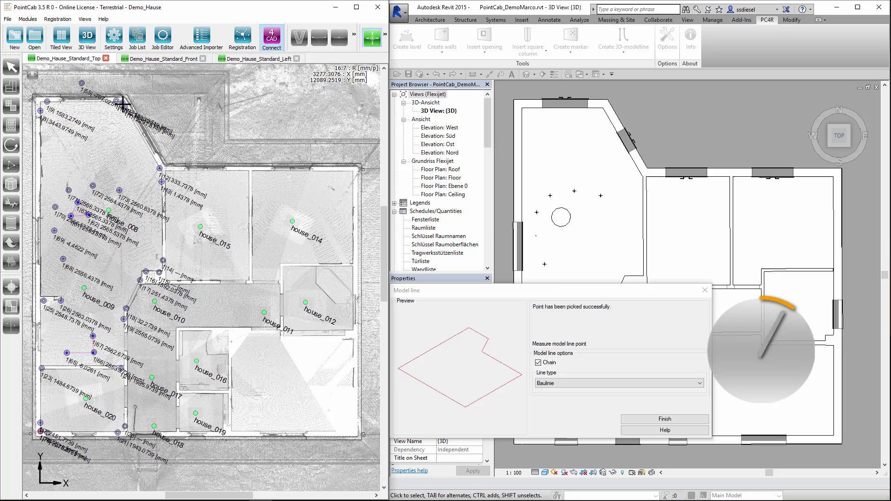
left_click(665, 420)
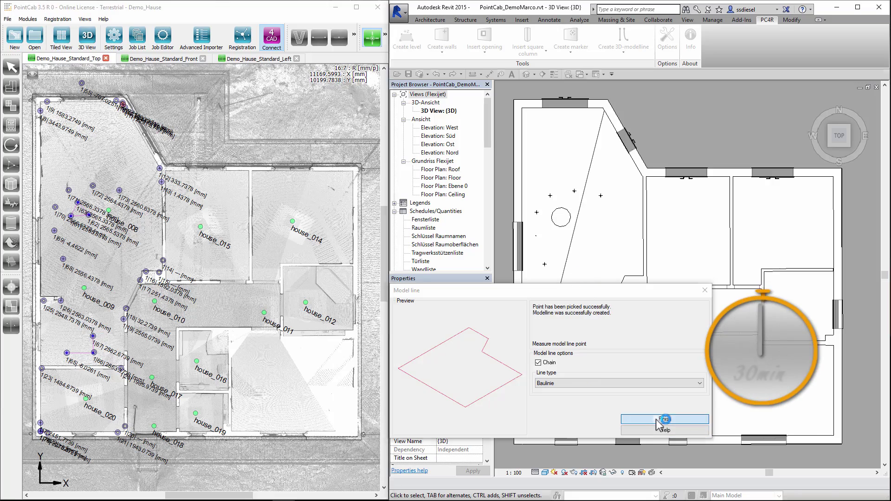